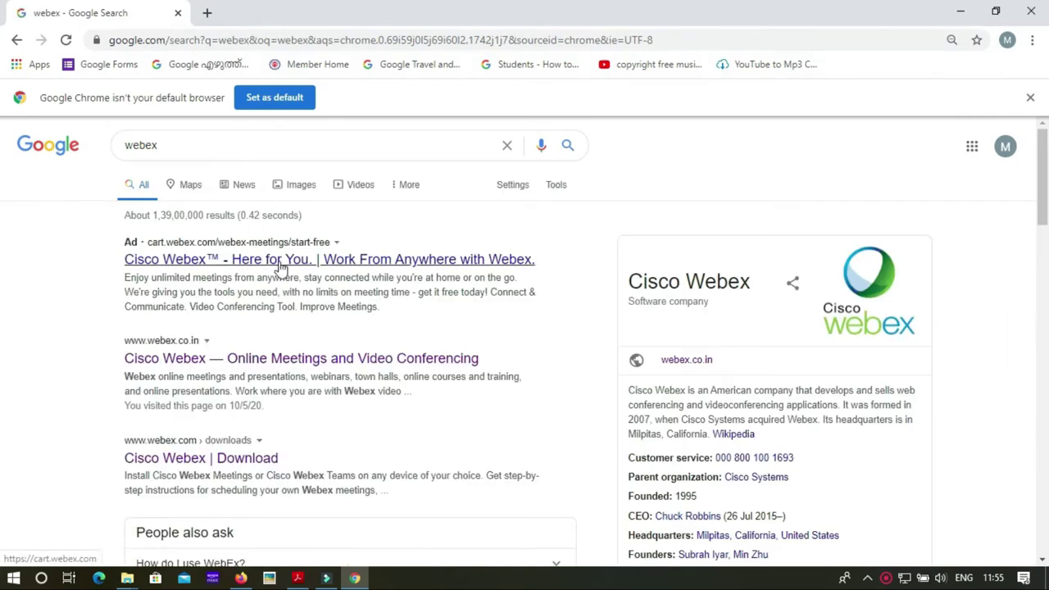
Open the Cisco Webex downloads page from the search results, review the Webex Meetings download options, and dismiss the COVID-19 notice.
left_click(245, 460)
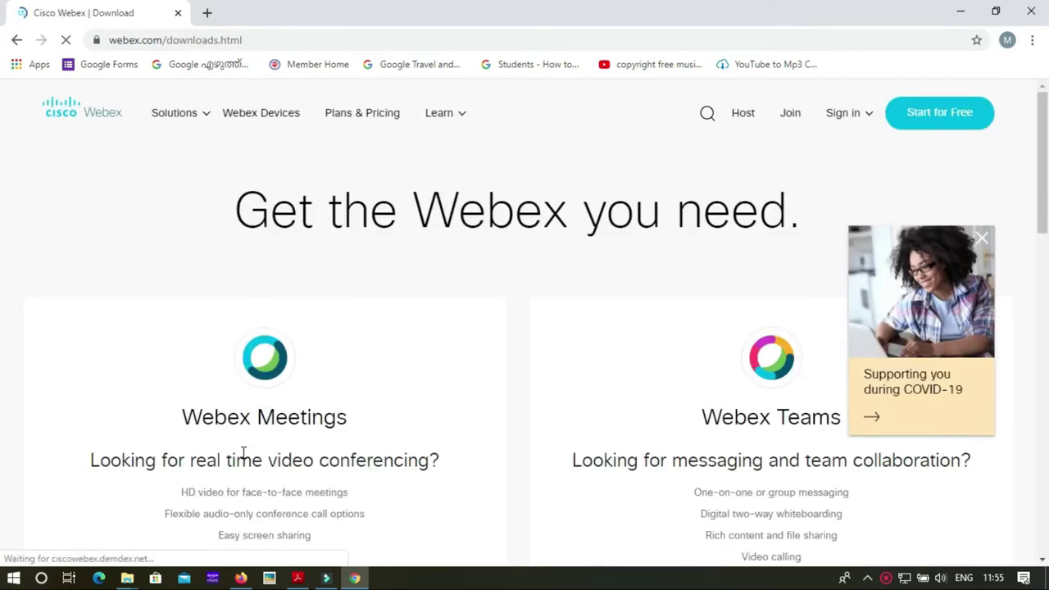
scroll(623, 314, "down", 5)
scroll(282, 278, "up", 1)
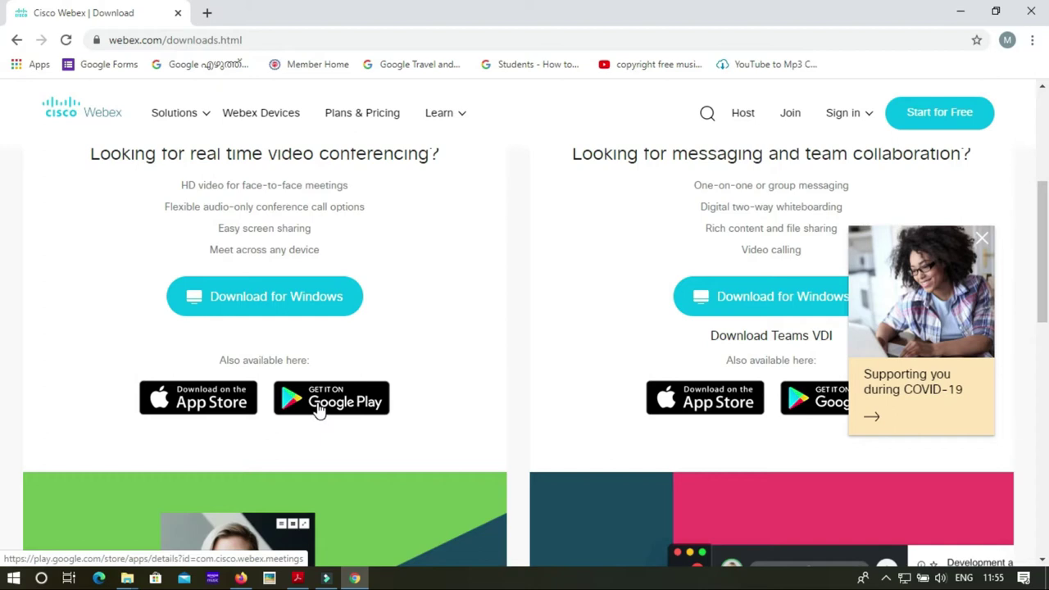
scroll(296, 328, "up", 1)
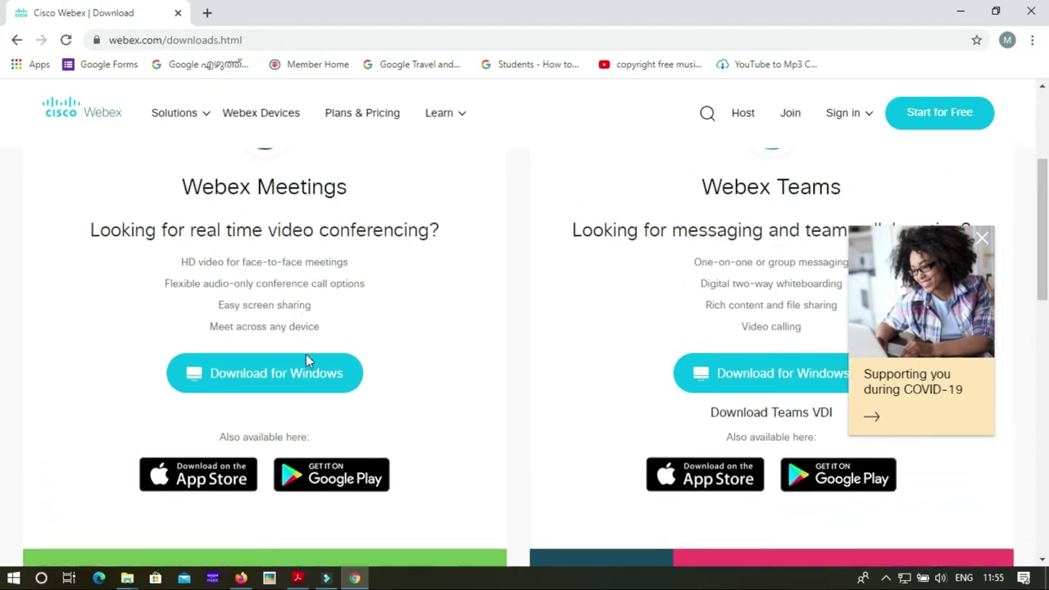
scroll(320, 385, "up", 2)
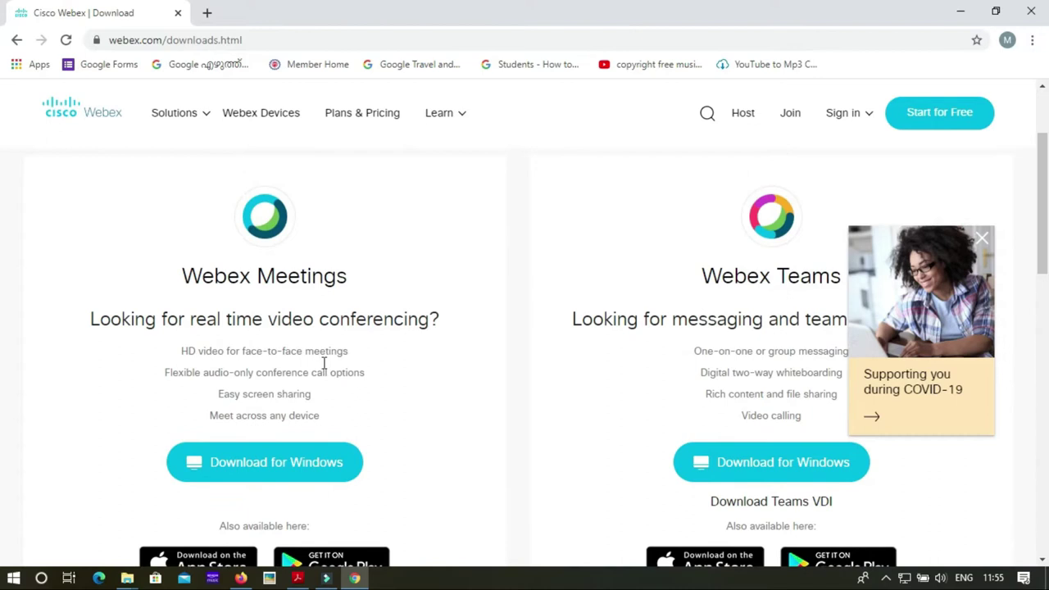
scroll(424, 347, "up", 1)
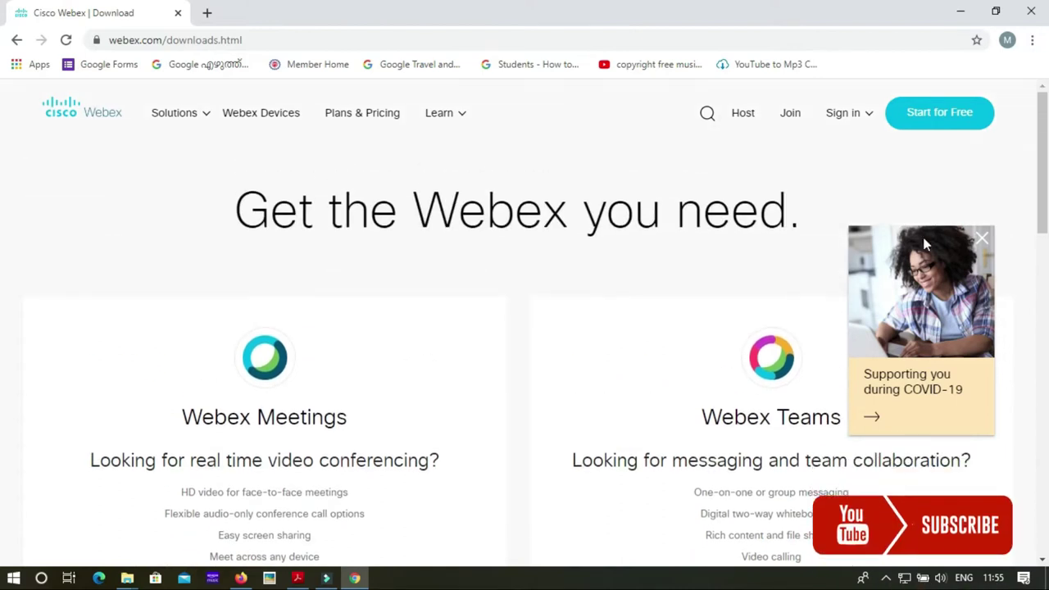
left_click(980, 241)
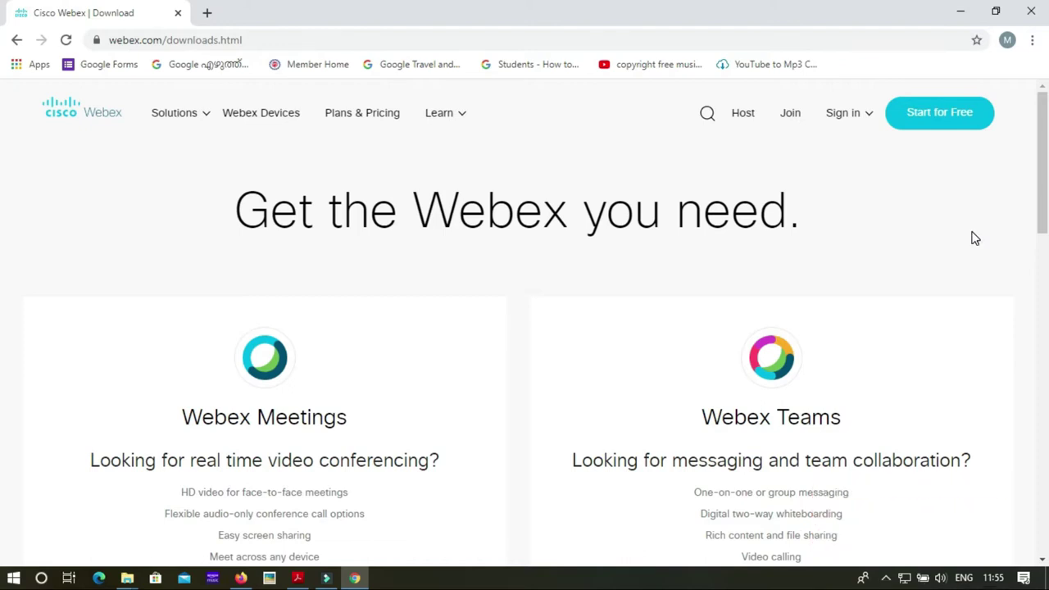
Go to the free Webex sign-up page and sign up with the new account's email address.
left_click(972, 117)
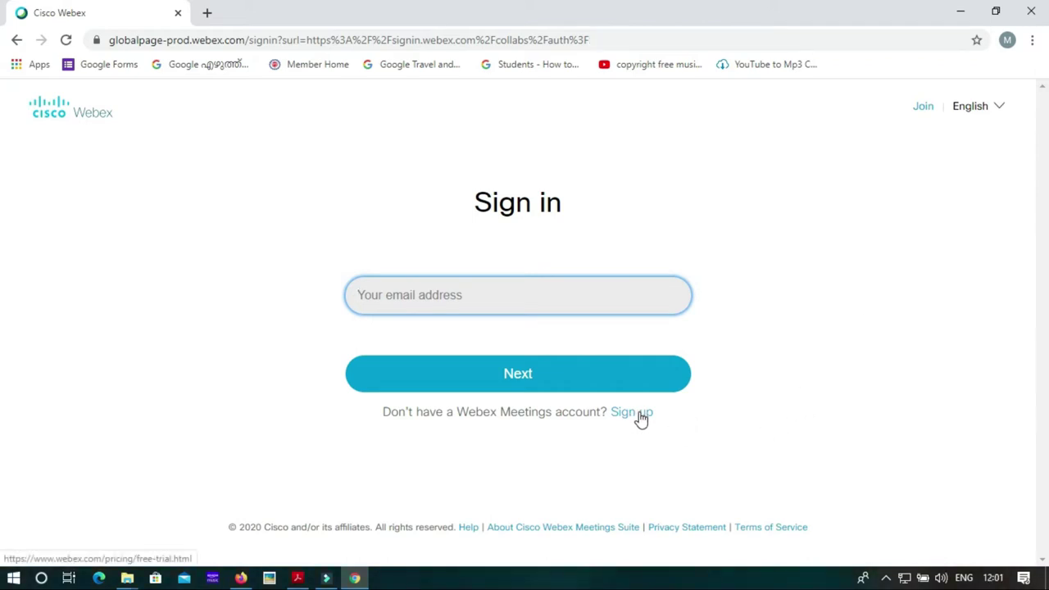
left_click(641, 419)
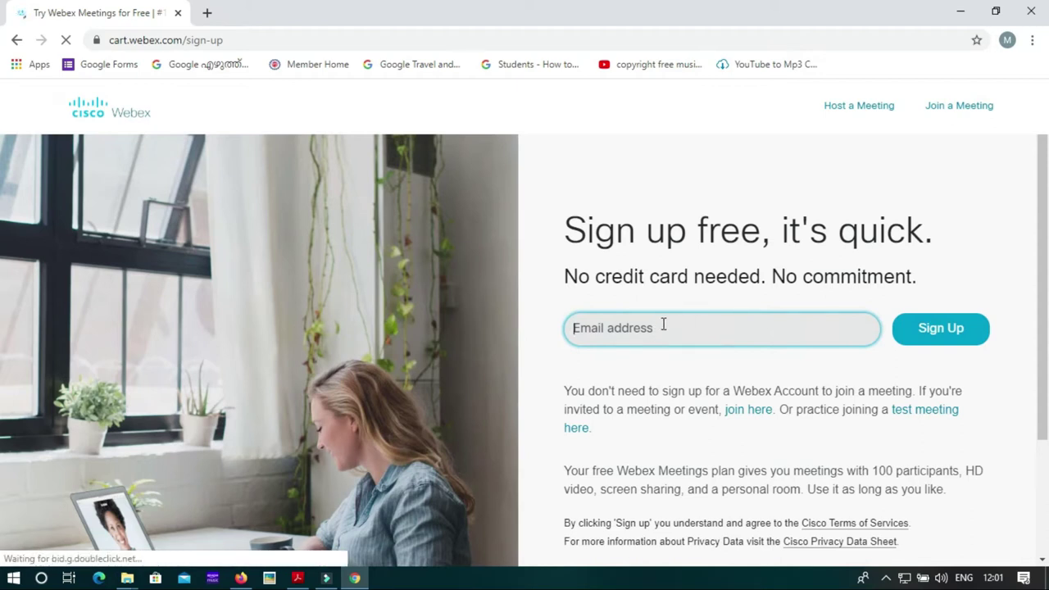
type("on")
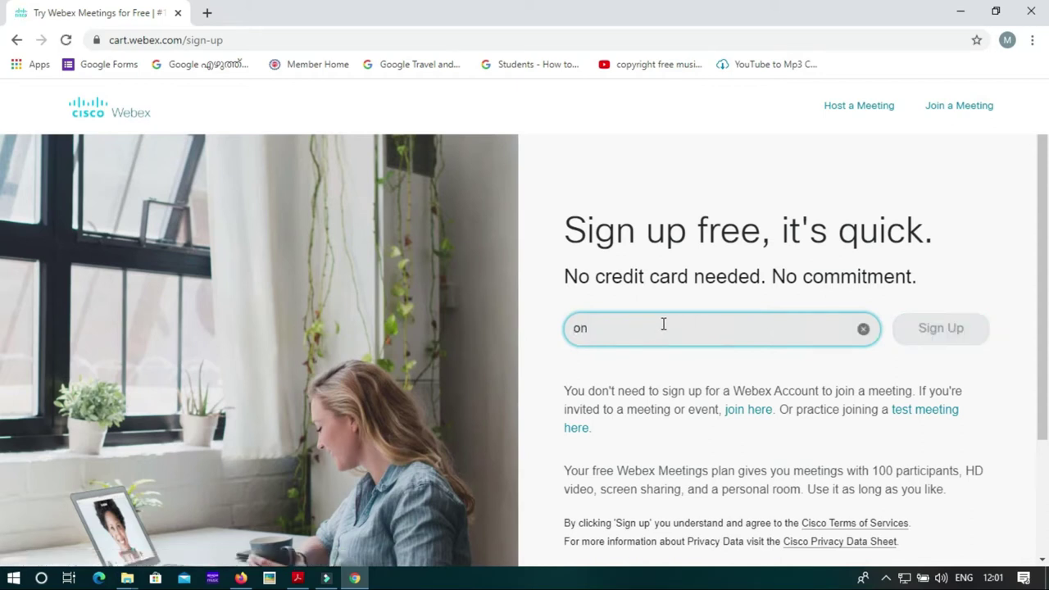
key("BackSpace")
key("BackSpace")
key("ctrl+v")
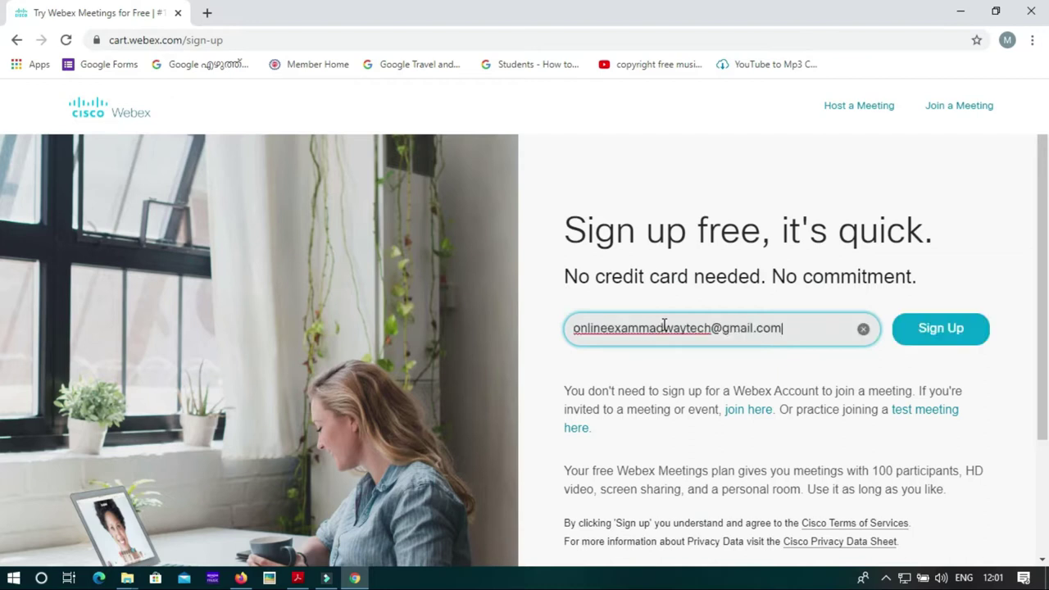
left_click(952, 331)
scroll(745, 311, "up", 1)
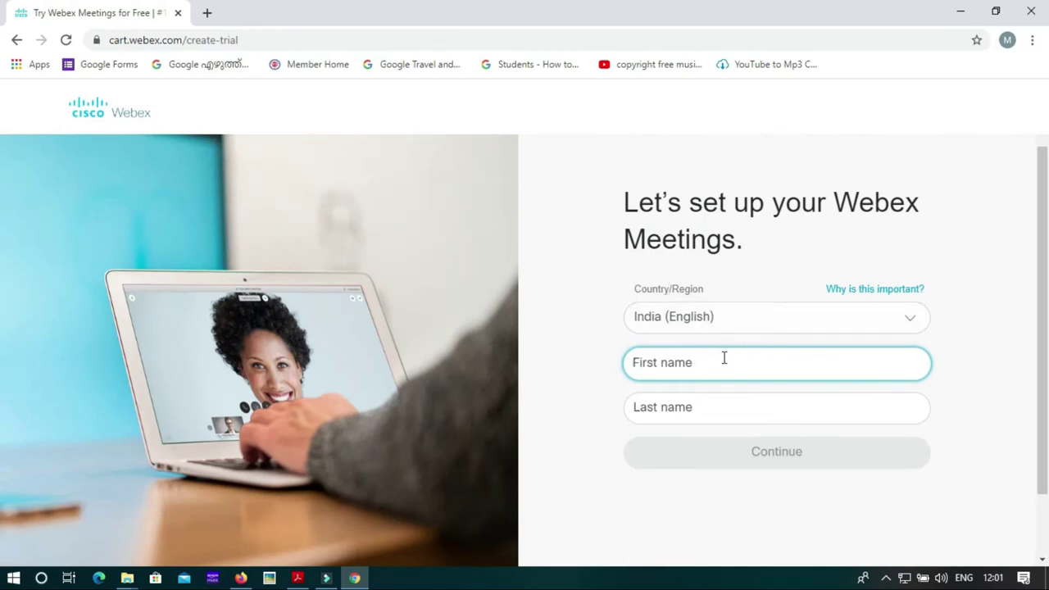
Fill in the account holder's first and last name and continue the Webex Meetings setup.
type("manulal")
left_click(693, 415)
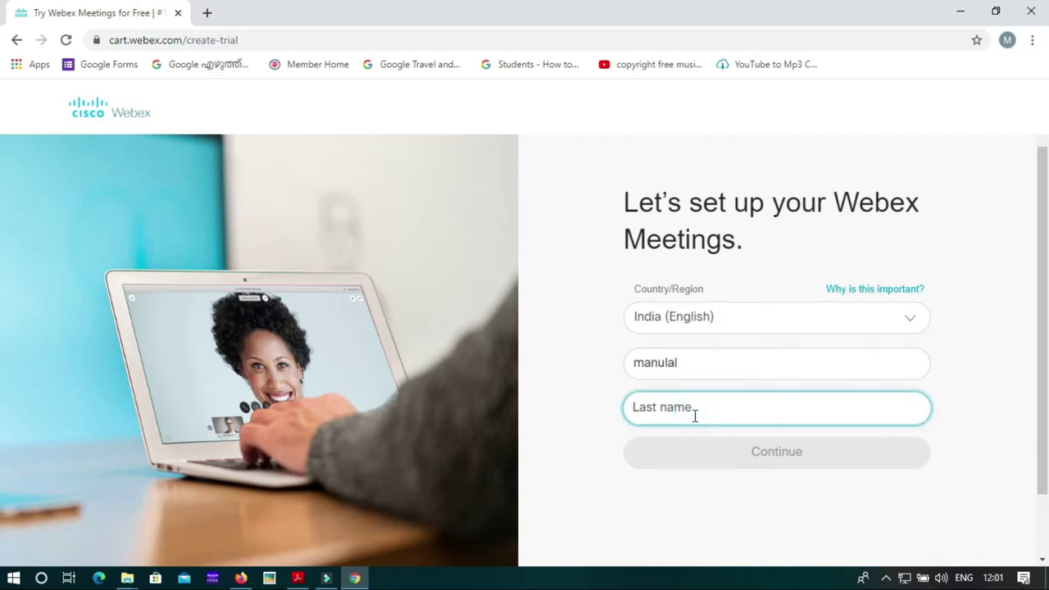
type("km")
left_click(802, 450)
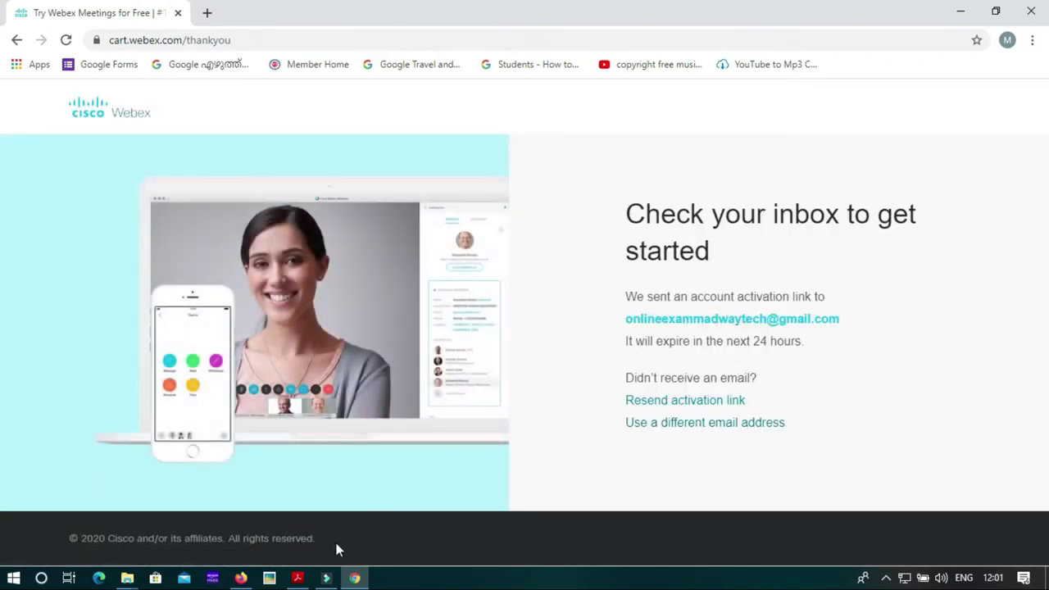
Switch to Gmail in Firefox, open the Cisco Webex account information email, and follow its link for creating a password.
left_click(240, 578)
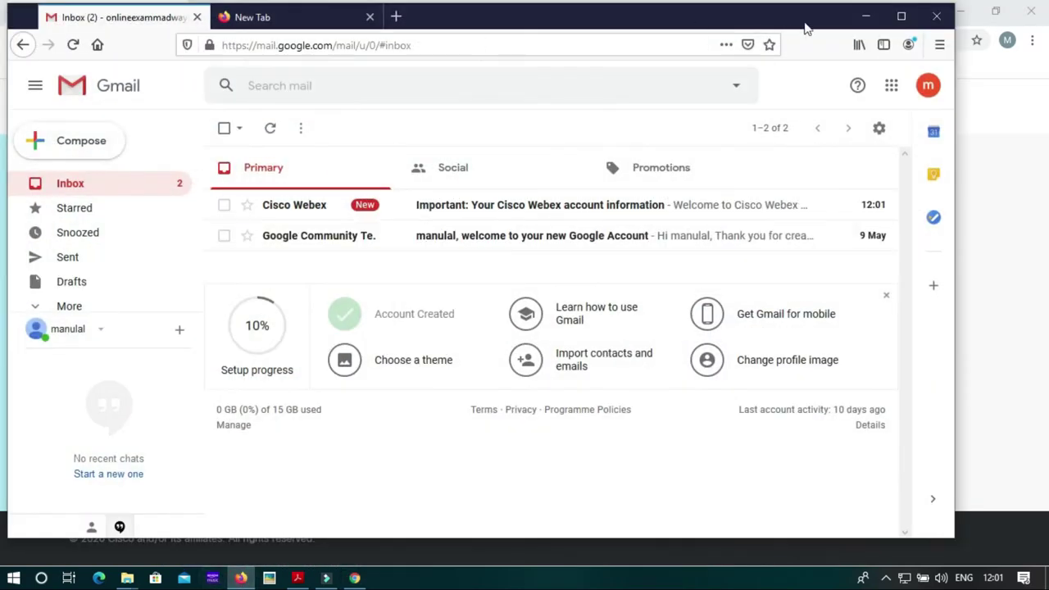
left_click(901, 17)
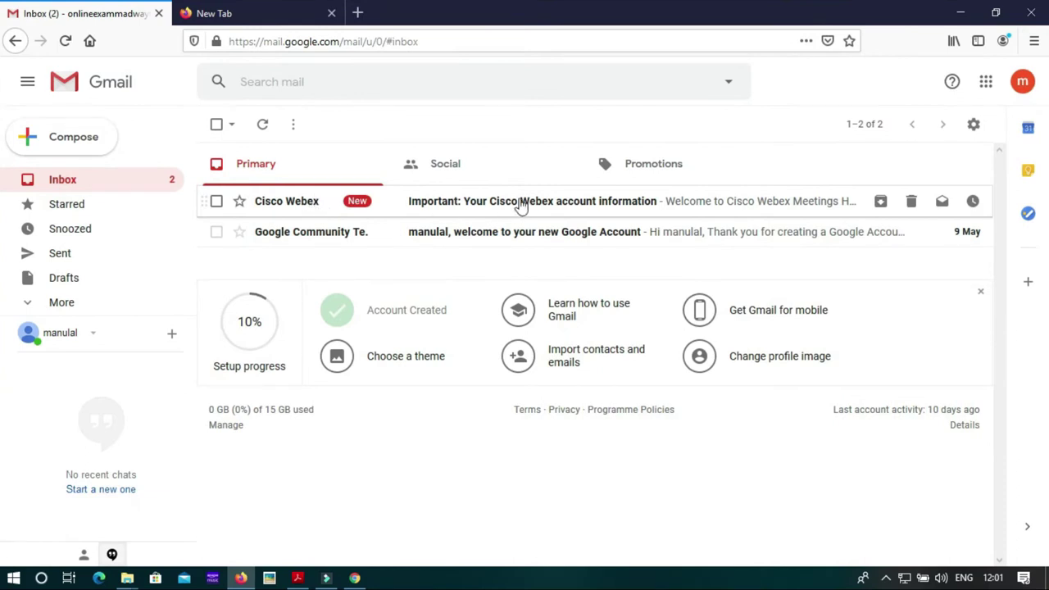
left_click(500, 203)
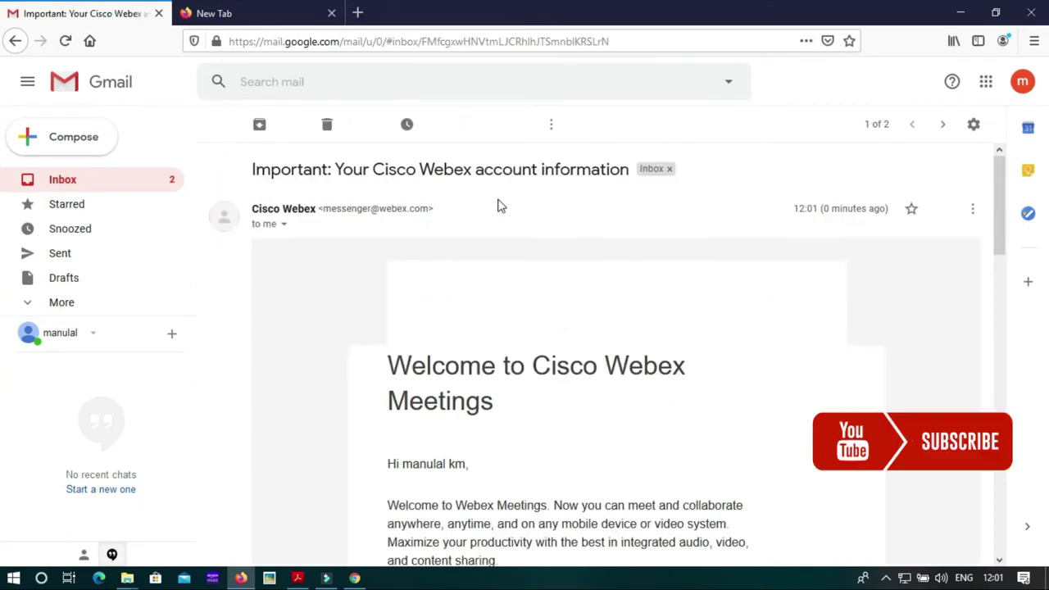
scroll(543, 262, "down", 5)
scroll(573, 392, "down", 1)
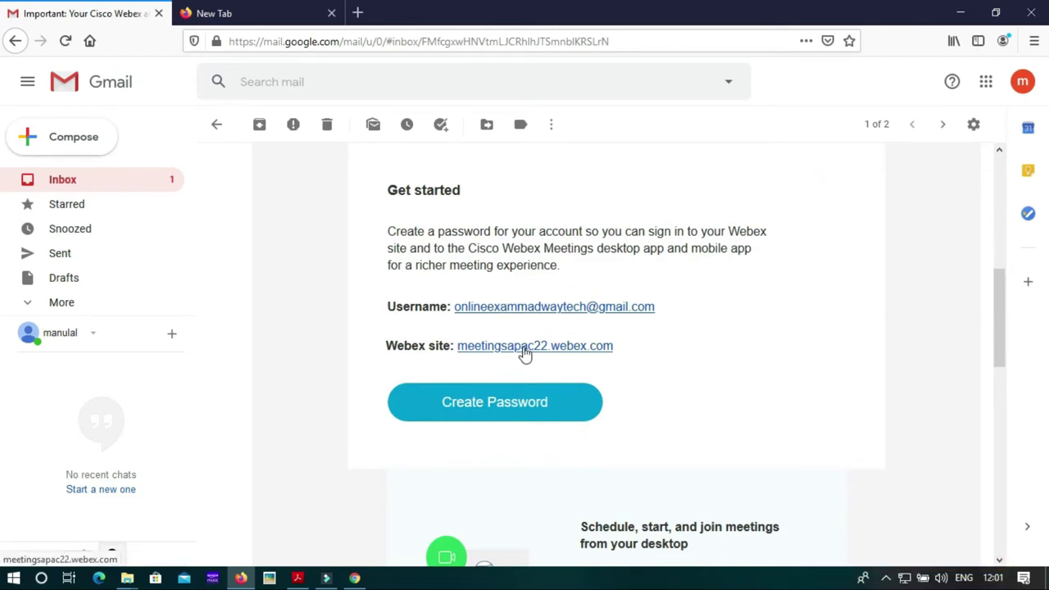
left_click(528, 401)
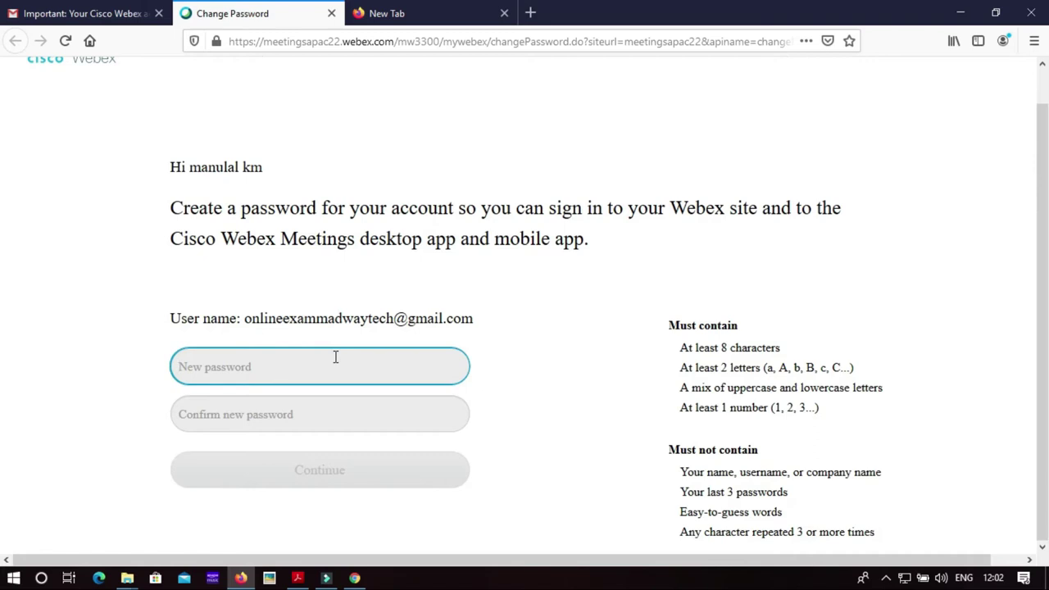
Enter the new password for the Webex account, dismiss the dialog, and close the Change Password page.
type("•••")
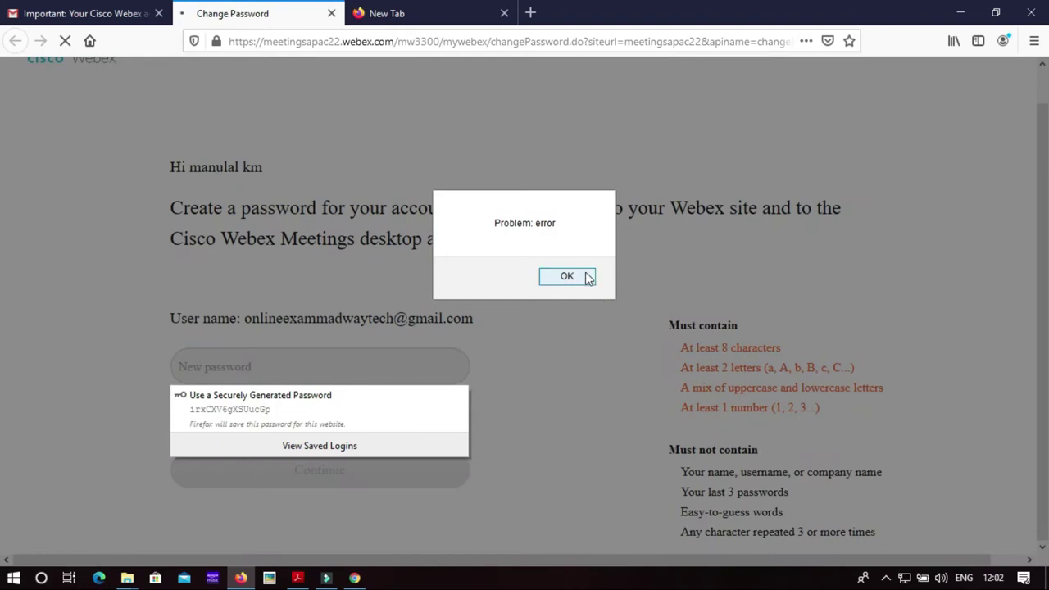
left_click(581, 273)
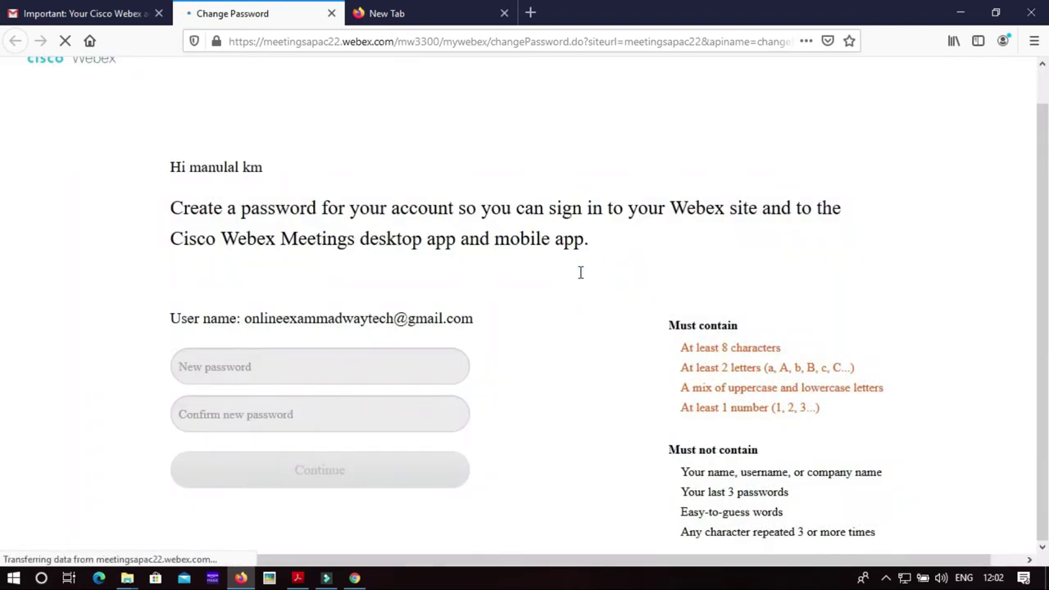
left_click(437, 15)
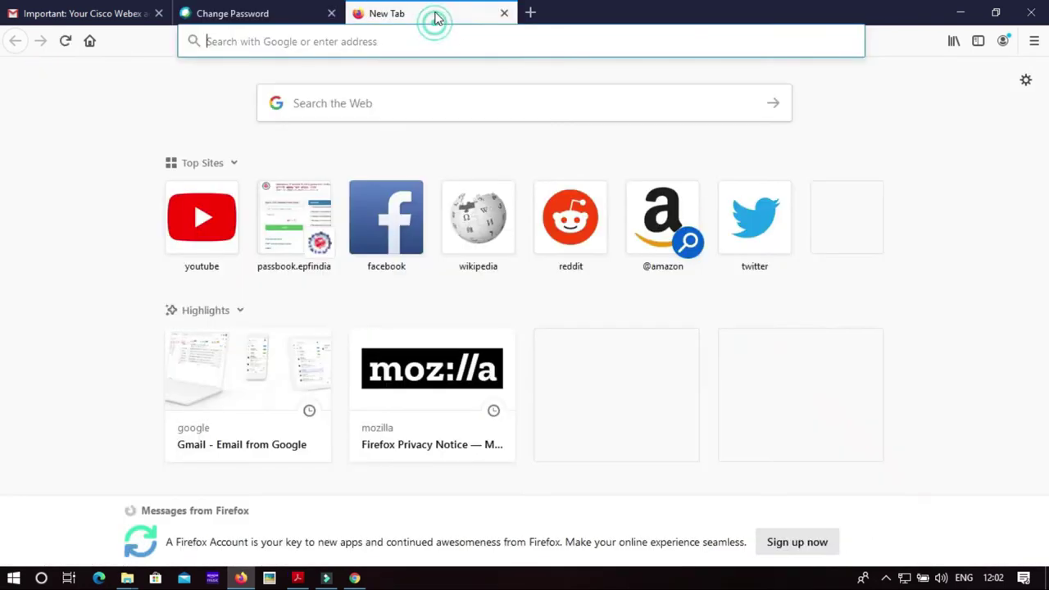
left_click(332, 13)
Minimise the browser windows and sign in to the Cisco Webex Meetings desktop app with the remembered email and the account password.
left_click(959, 13)
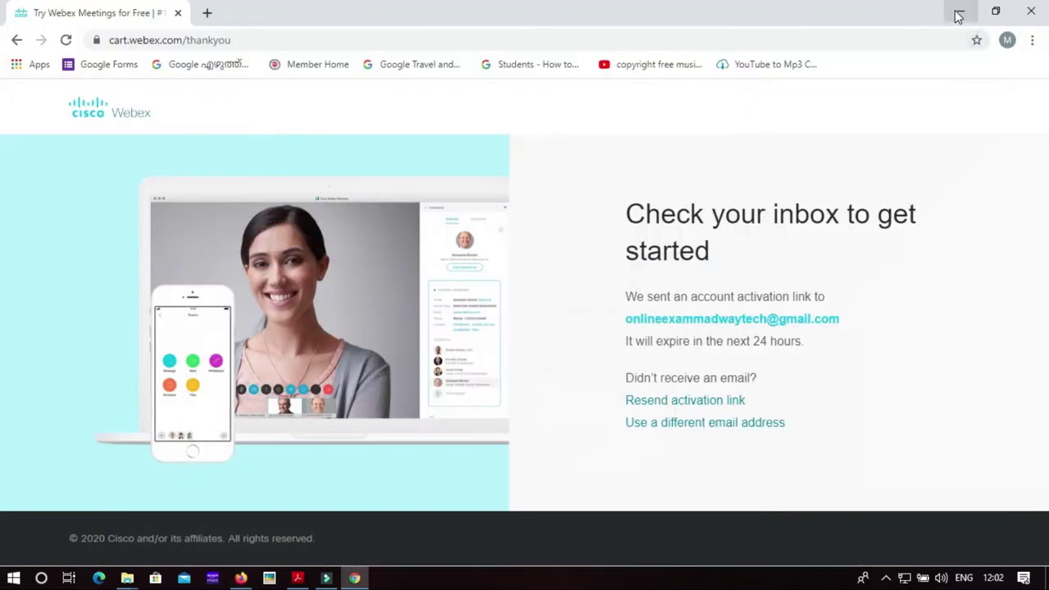
left_click(956, 13)
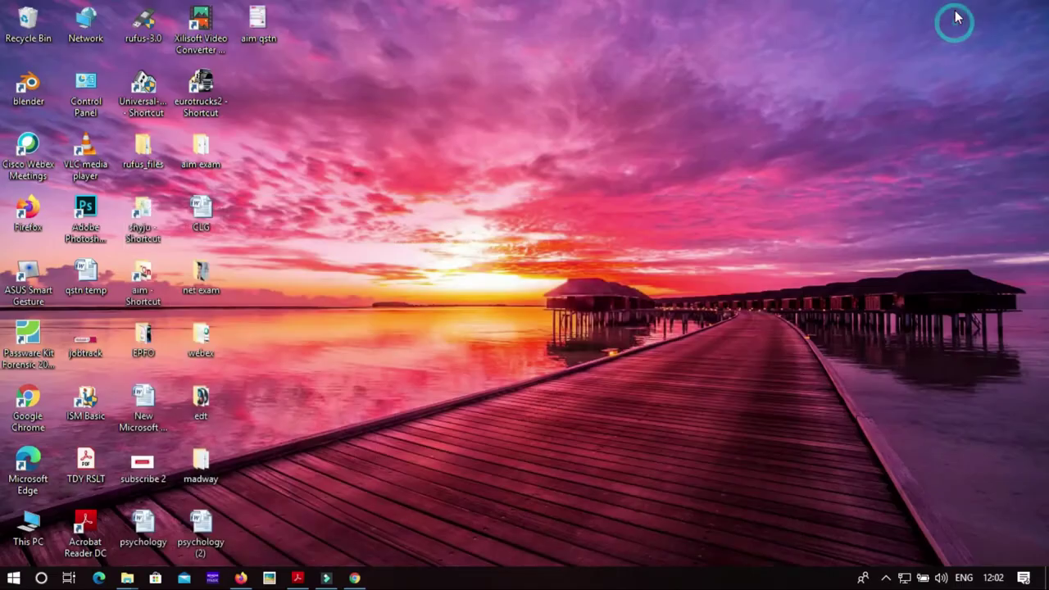
double_click(37, 156)
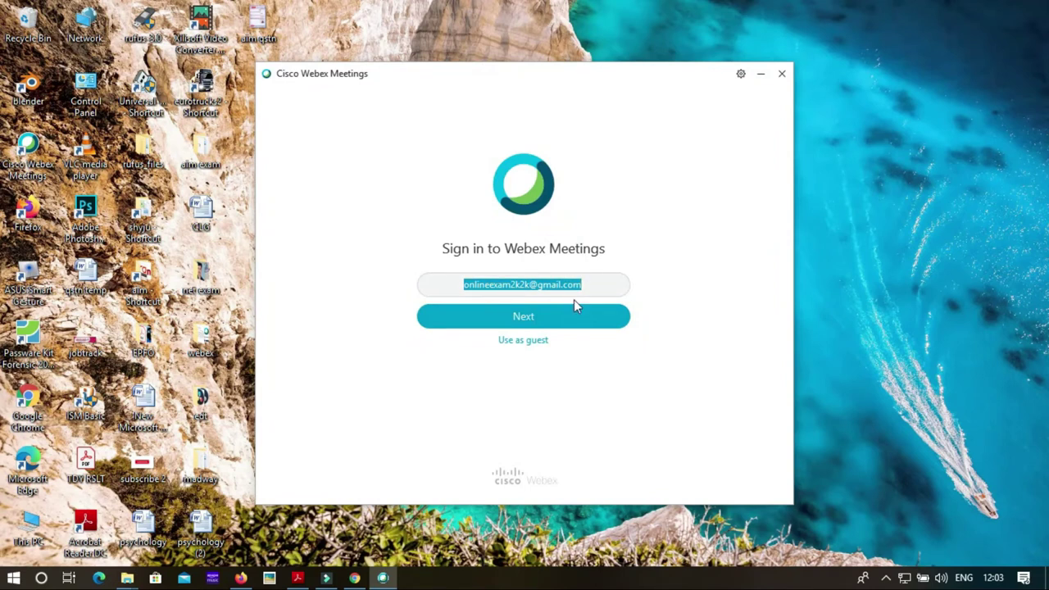
left_click(546, 323)
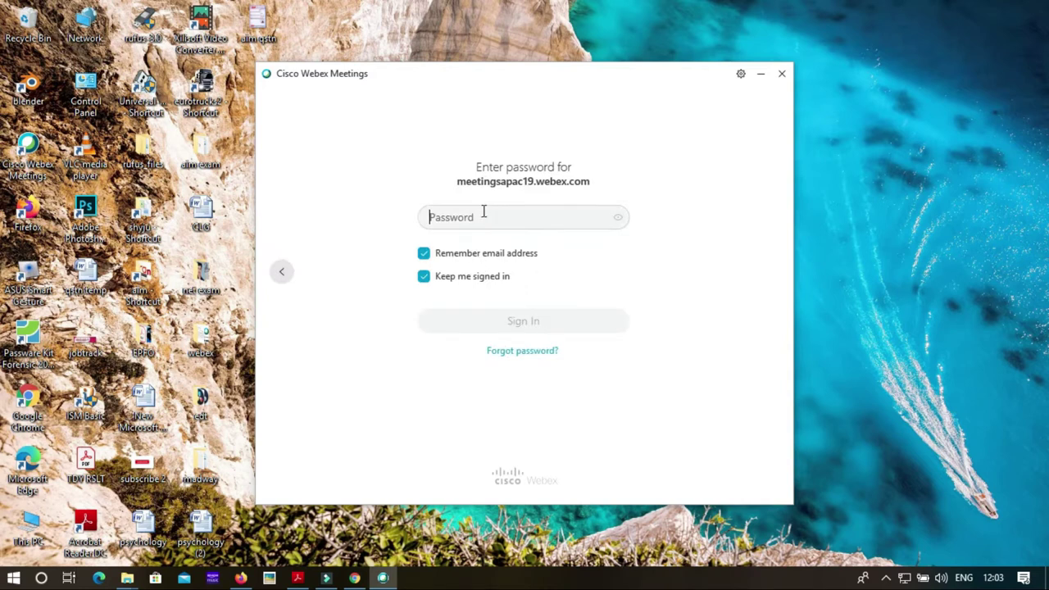
left_click(483, 211)
type("*************")
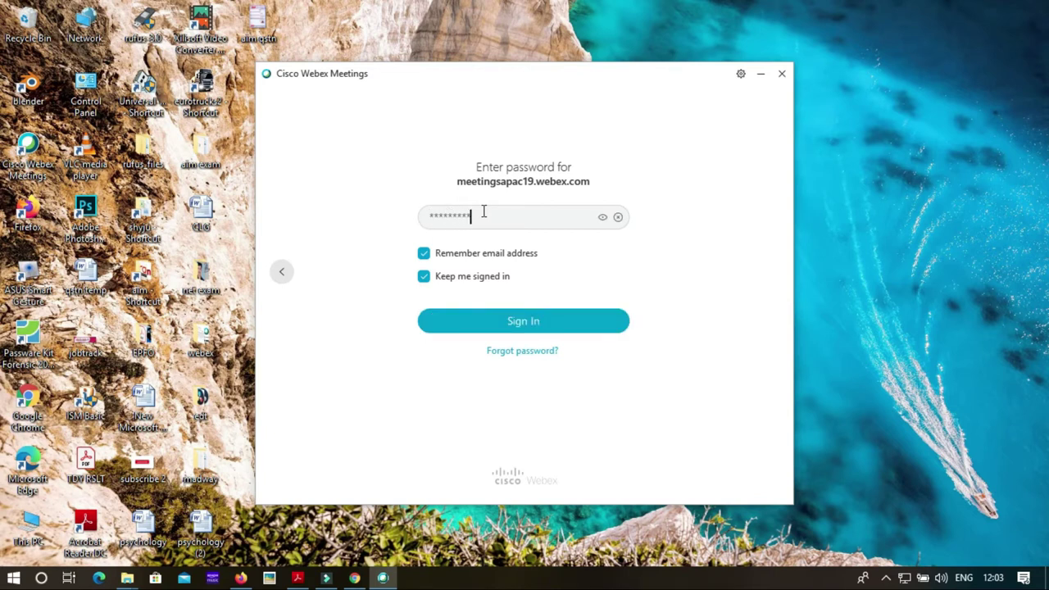
left_click(547, 324)
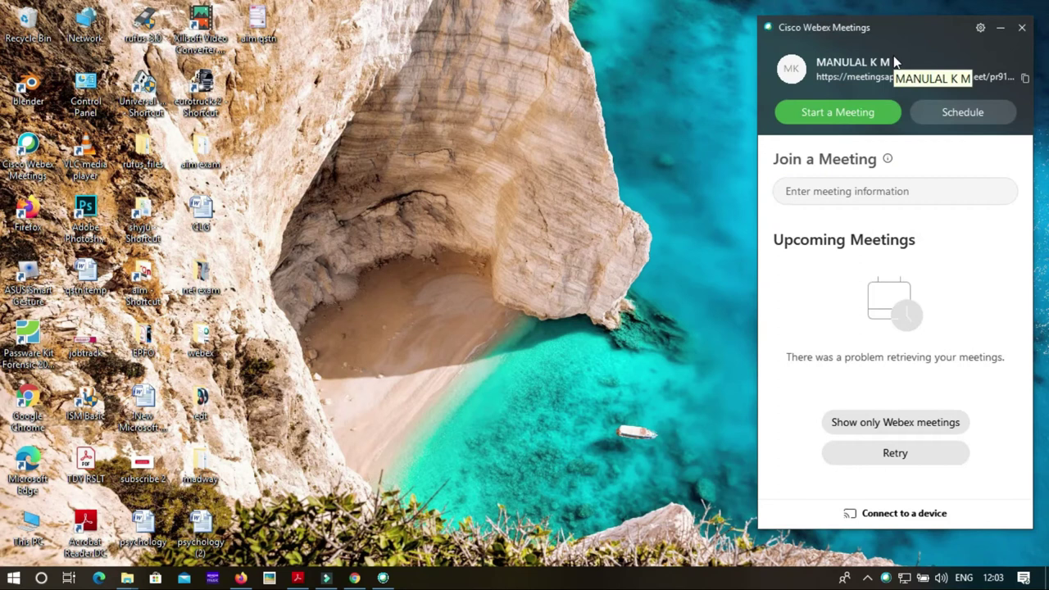
Move the Webex Meetings window away from the screen edge and start a meeting in the personal room.
left_click_drag(902, 29, 785, 40)
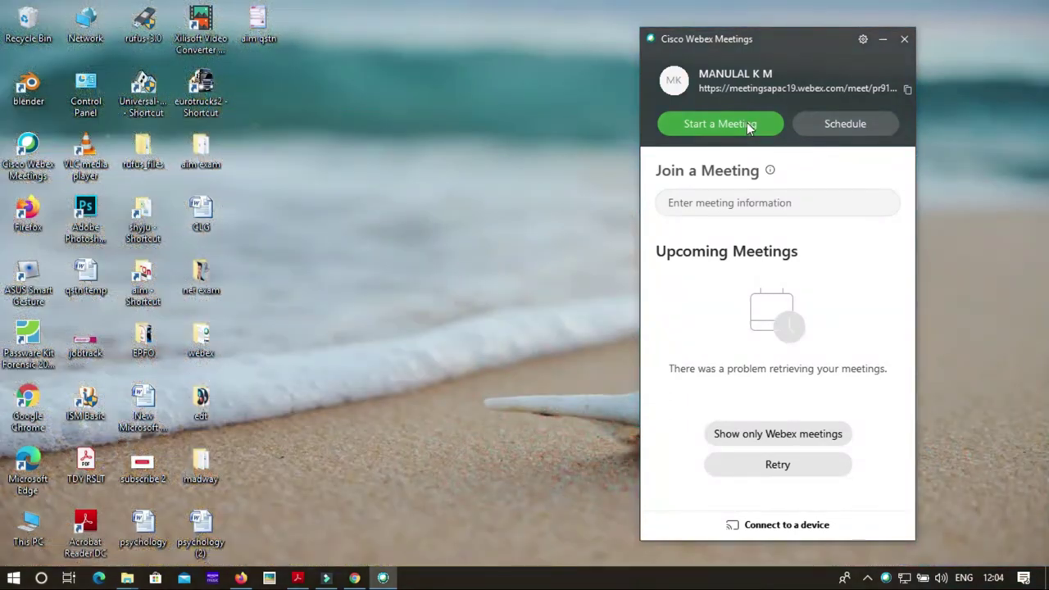
left_click(741, 127)
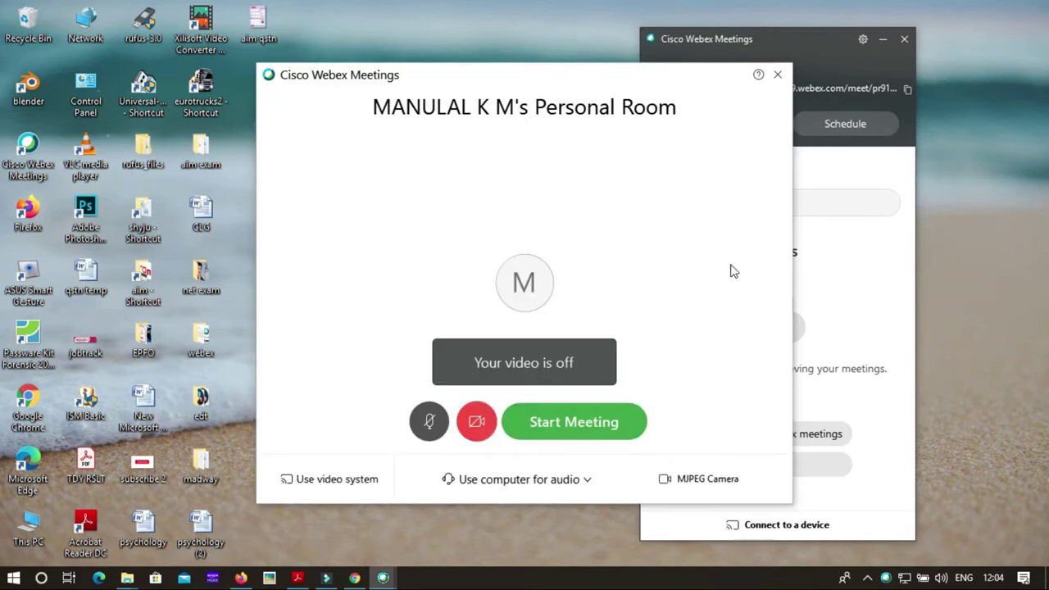
left_click(573, 423)
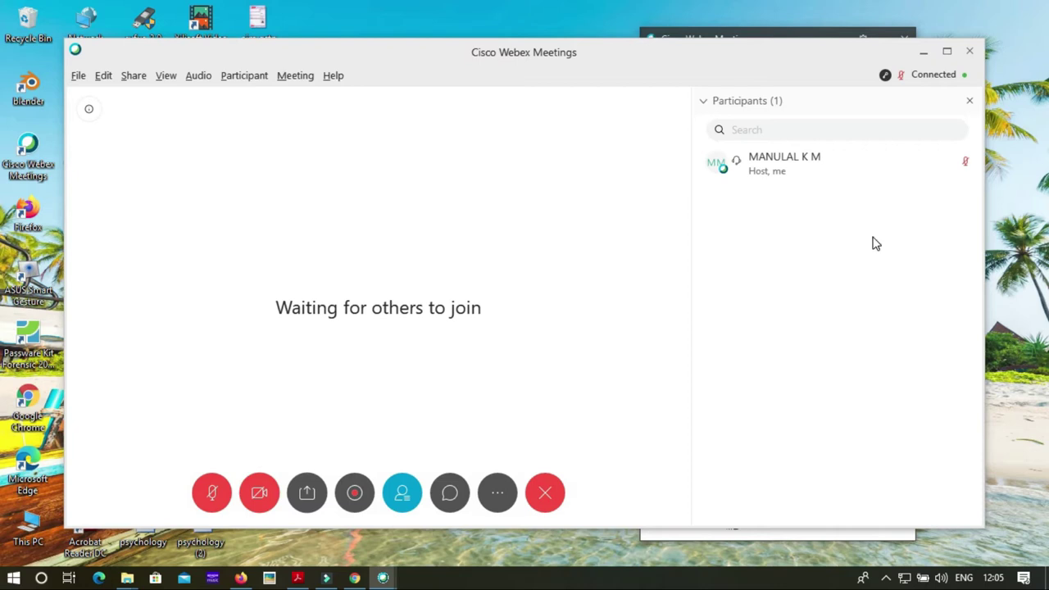
Copy the meeting link and paste it into the address bar of a new Chrome tab to show it.
left_click(498, 494)
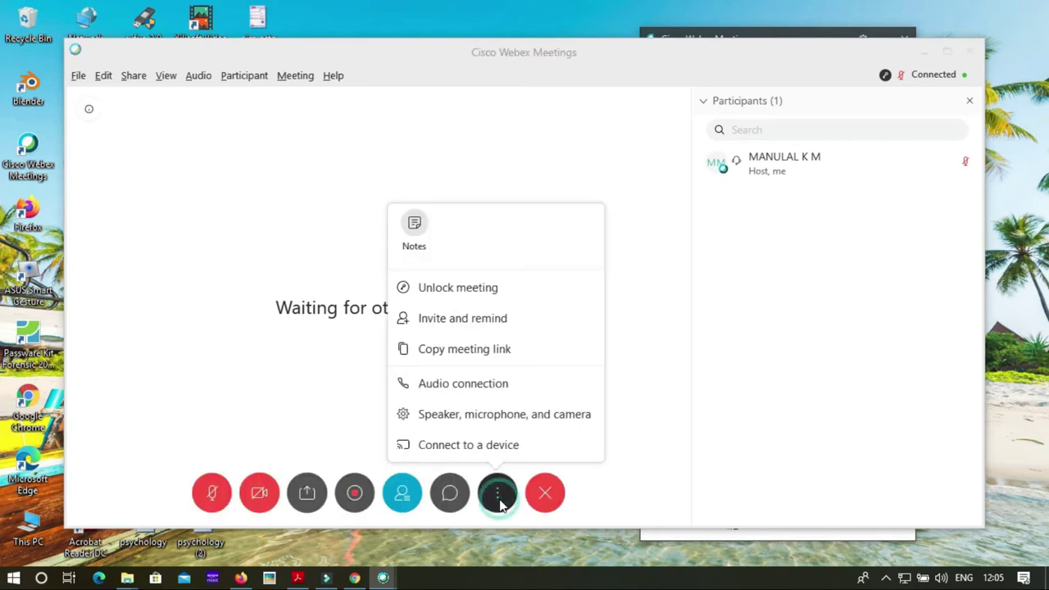
left_click(480, 353)
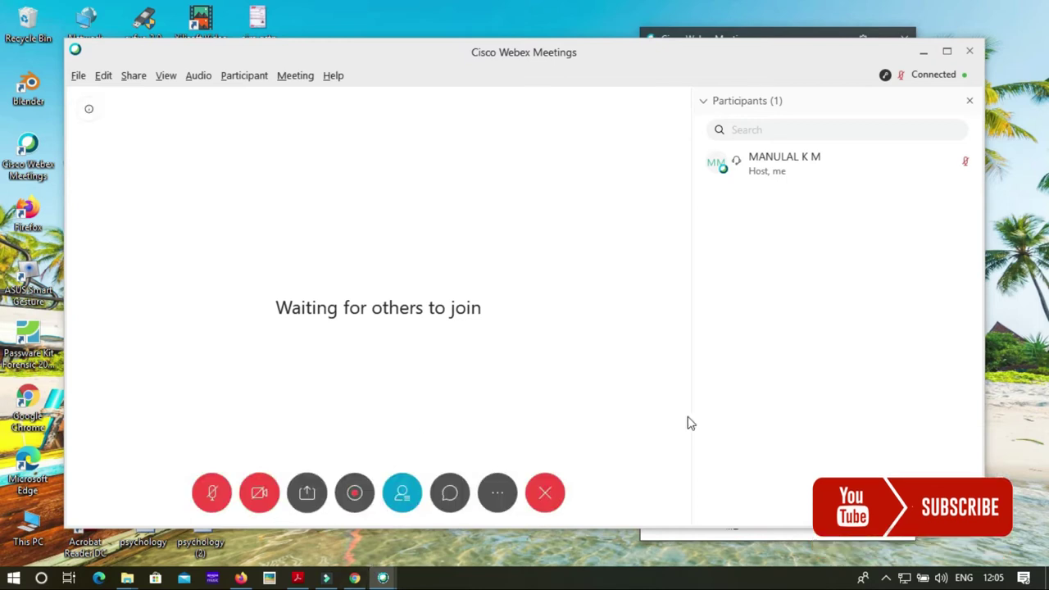
left_click(355, 578)
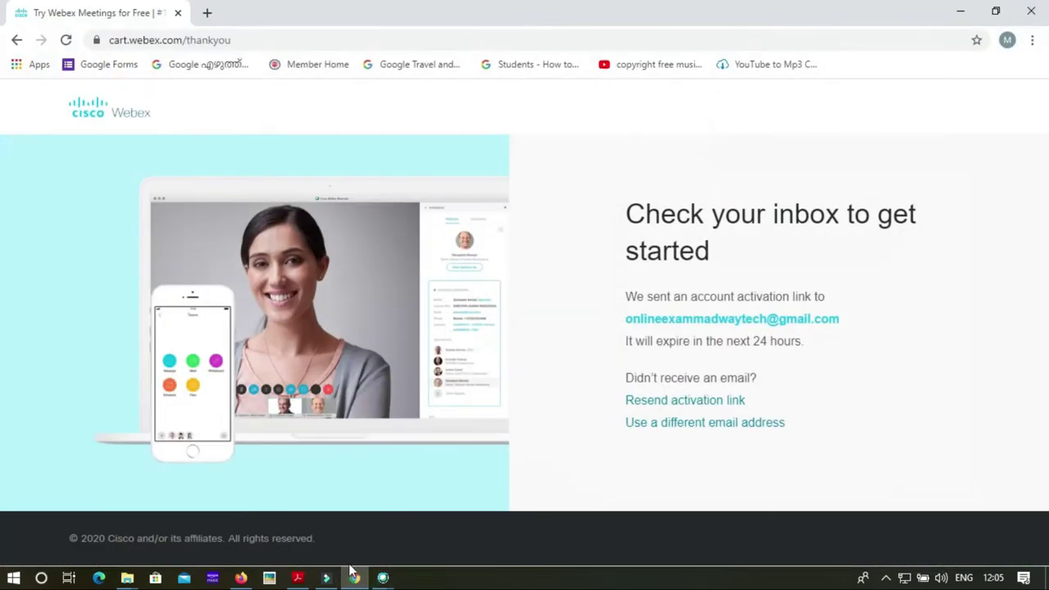
left_click(206, 14)
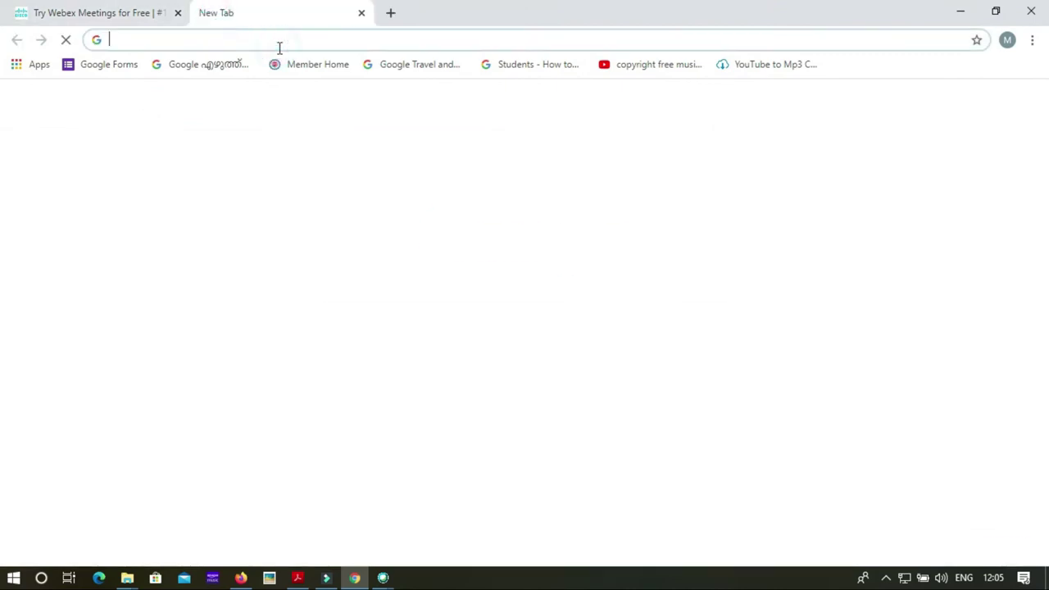
key("ctrl+v")
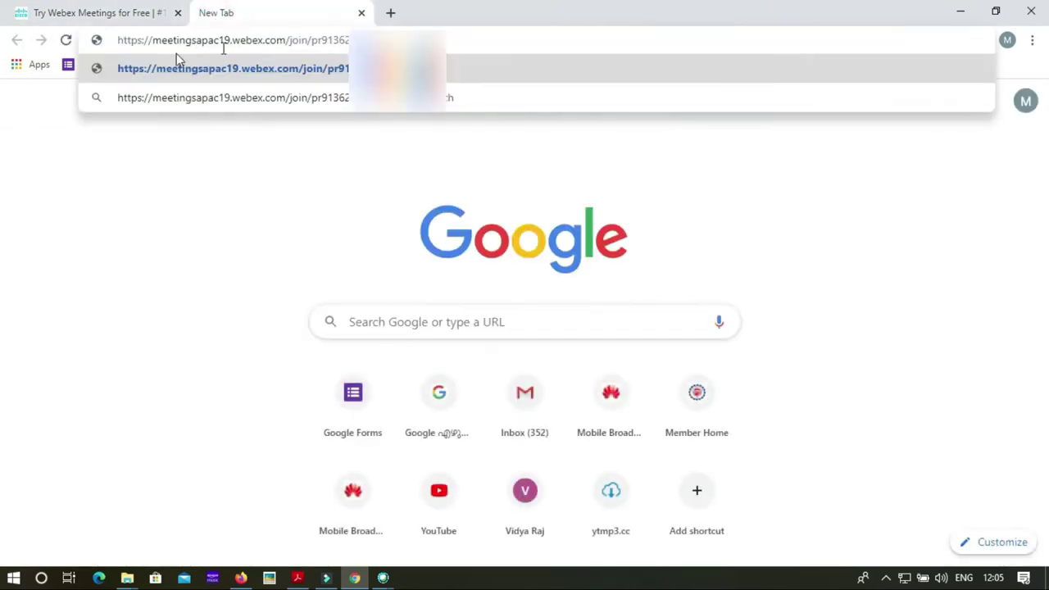
left_click_drag(321, 39, 353, 40)
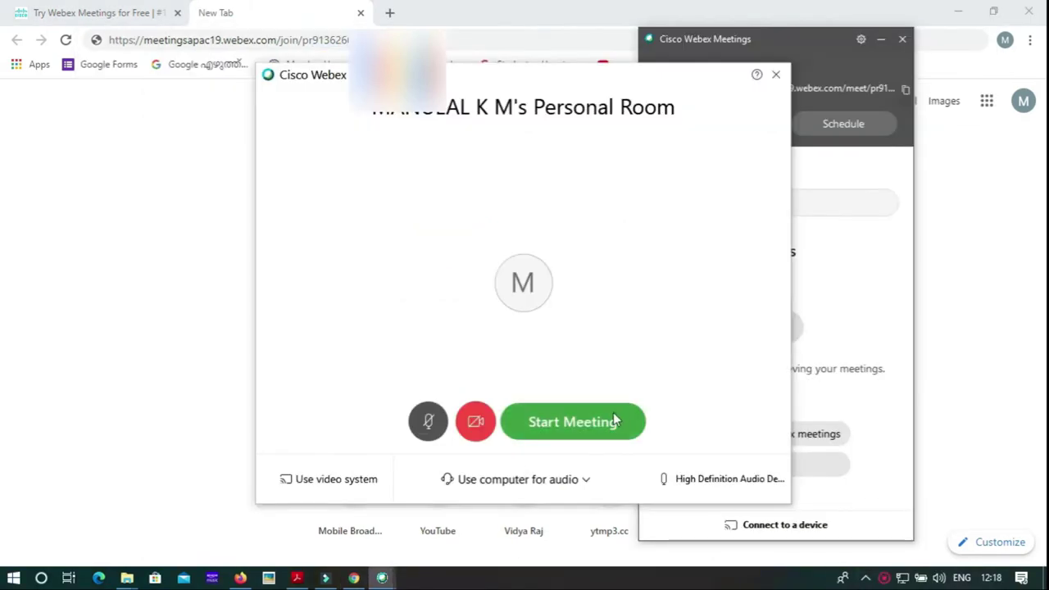
Start the personal room meeting again and mute the host's microphone.
left_click(613, 422)
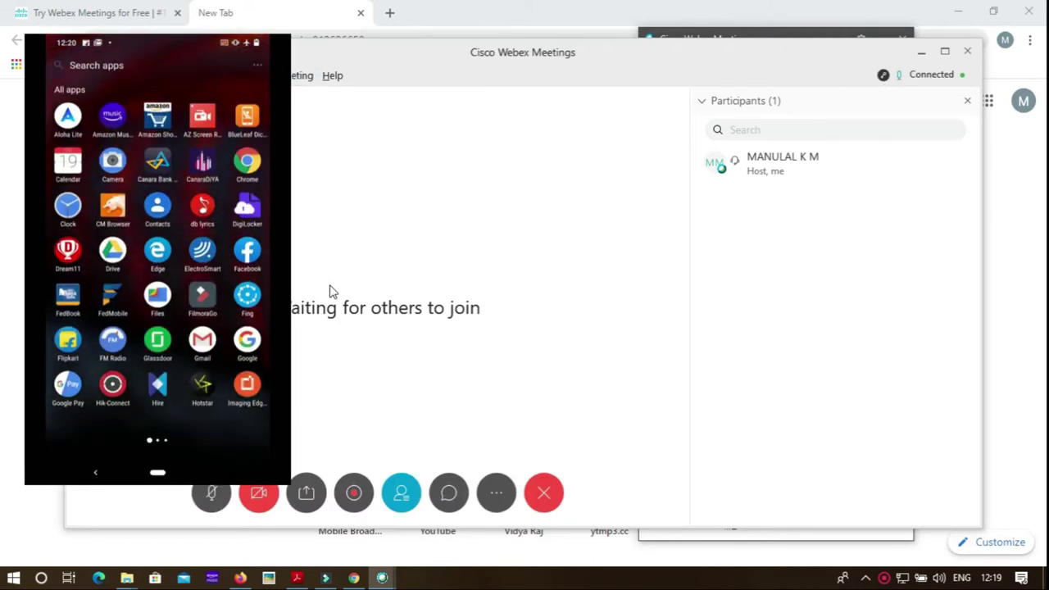
left_click(220, 495)
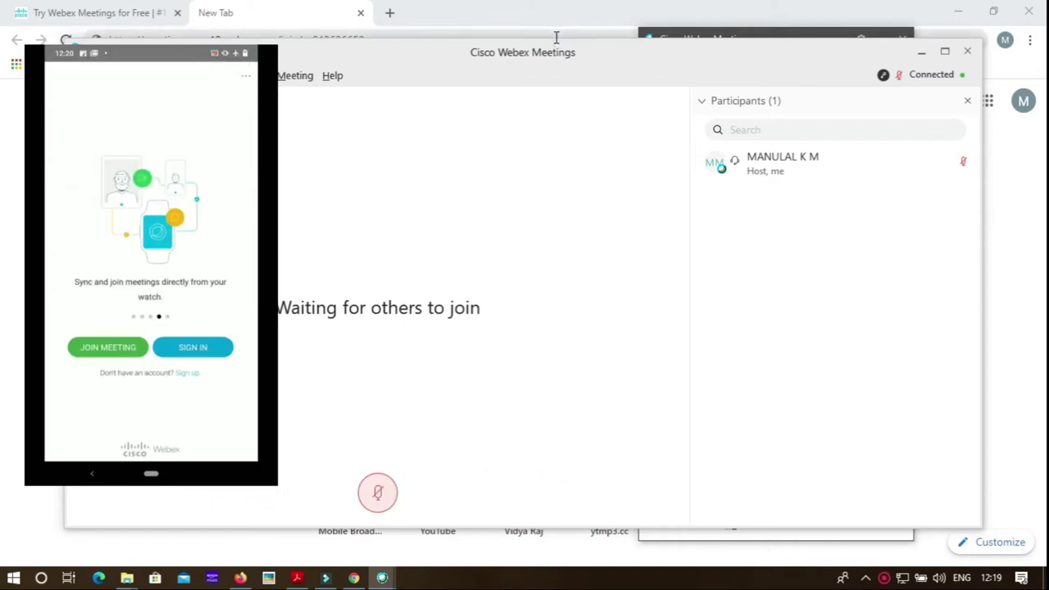
mouse_move(563, 39)
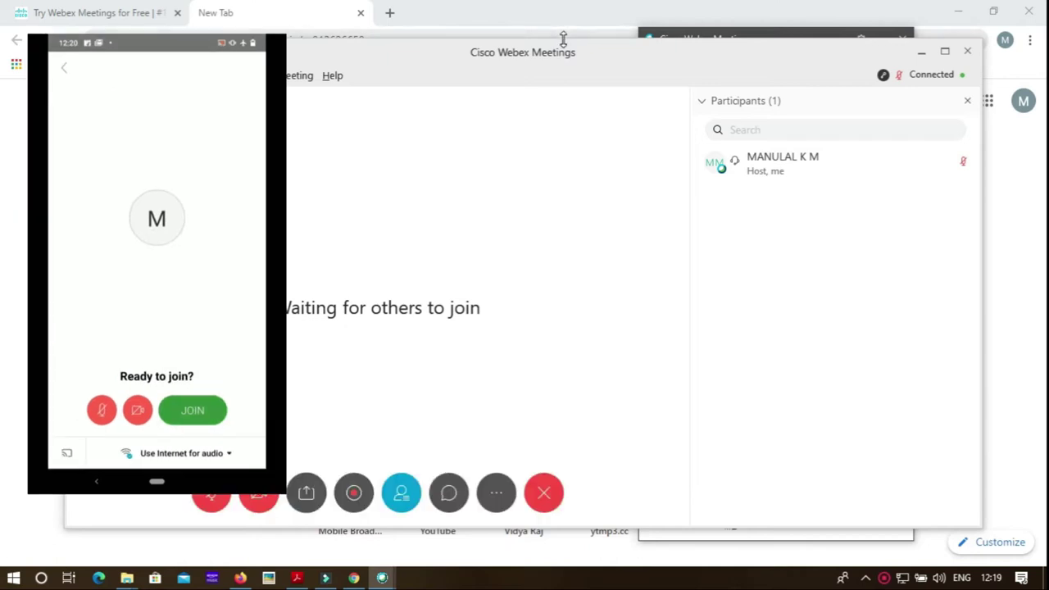